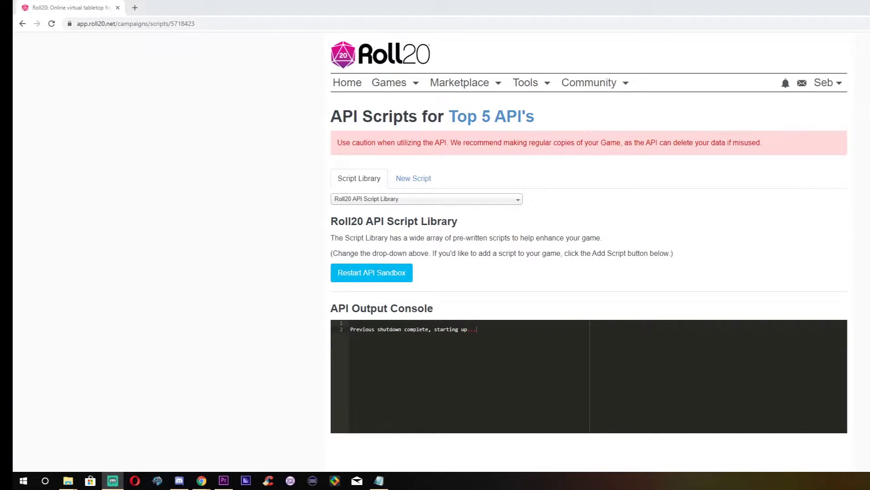
Expand the Script Library dropdown on the campaign's API Scripts page
click(452, 204)
Pick Aura/Tint HealthColors (version 1.6.0) from the Tokens group of the script library
scroll(437, 289, down, 1)
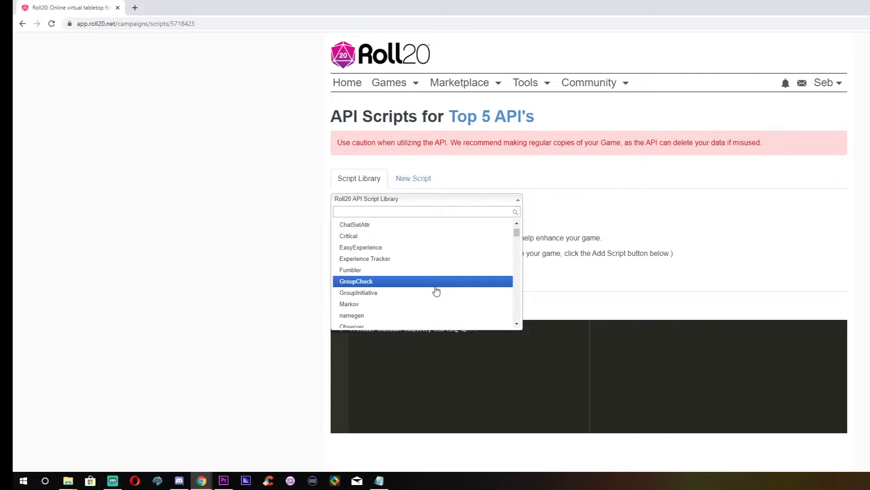
scroll(436, 291, down, 5)
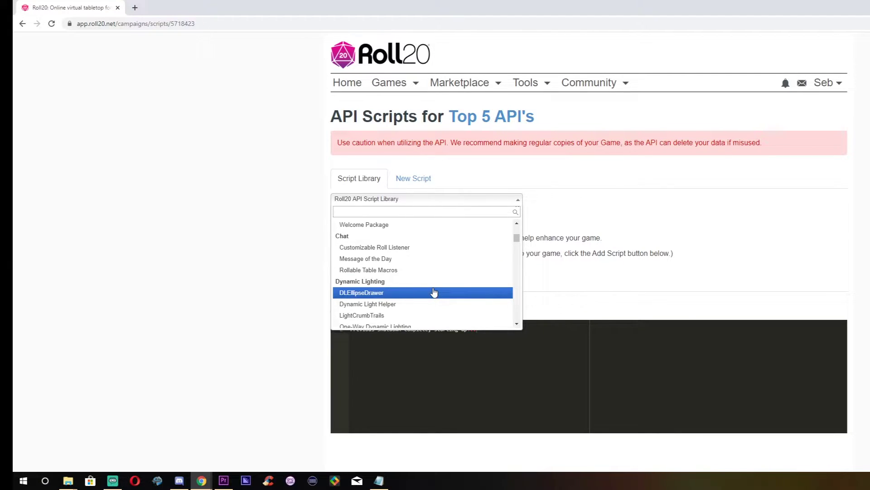
scroll(434, 292, down, 6)
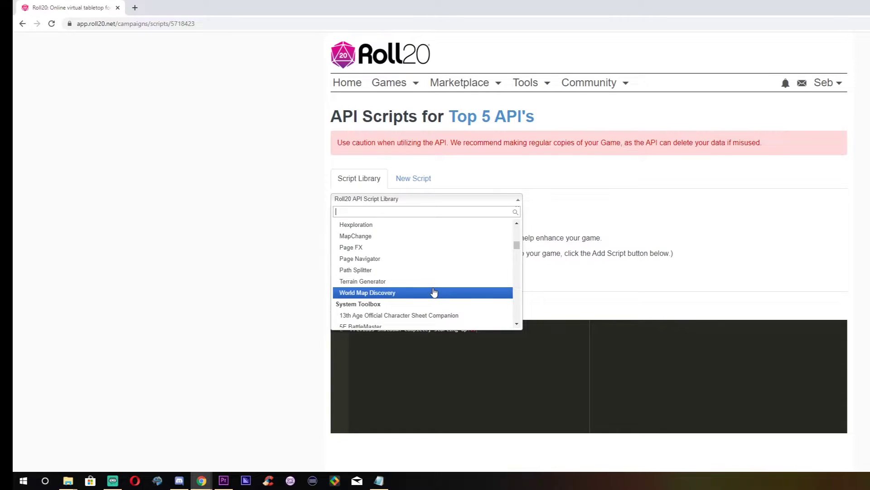
scroll(434, 293, down, 1)
scroll(434, 292, down, 1)
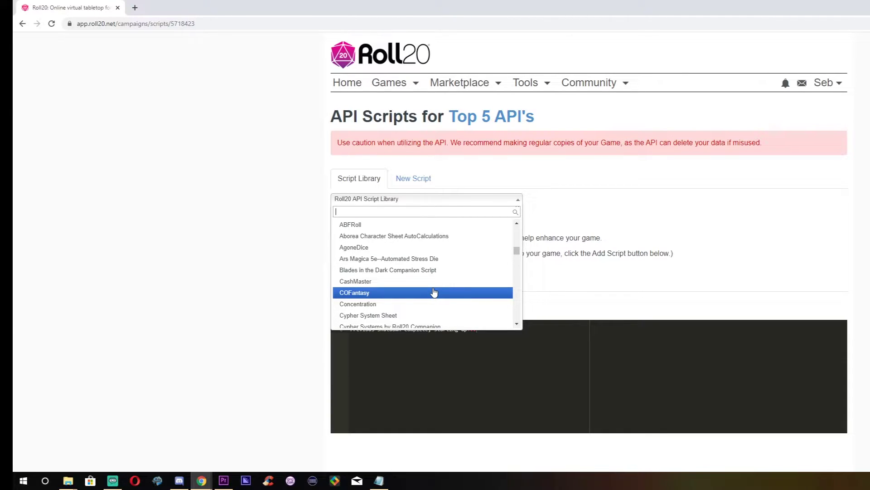
scroll(434, 293, down, 9)
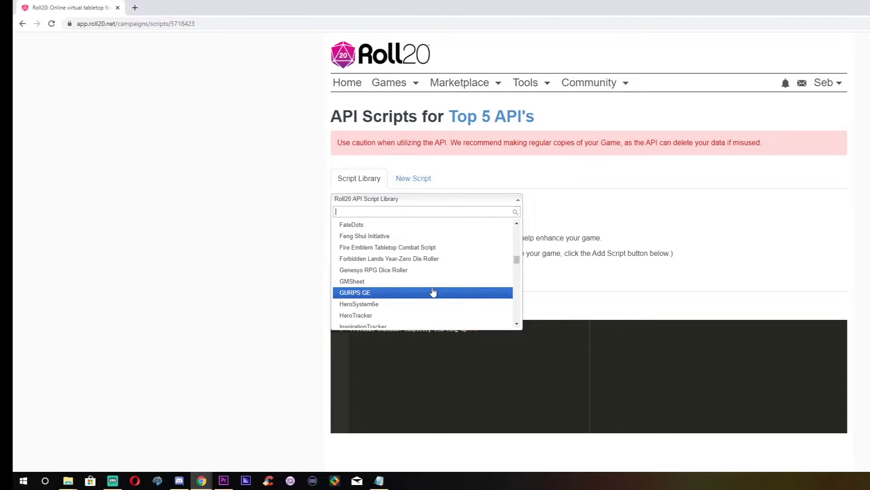
scroll(433, 292, down, 10)
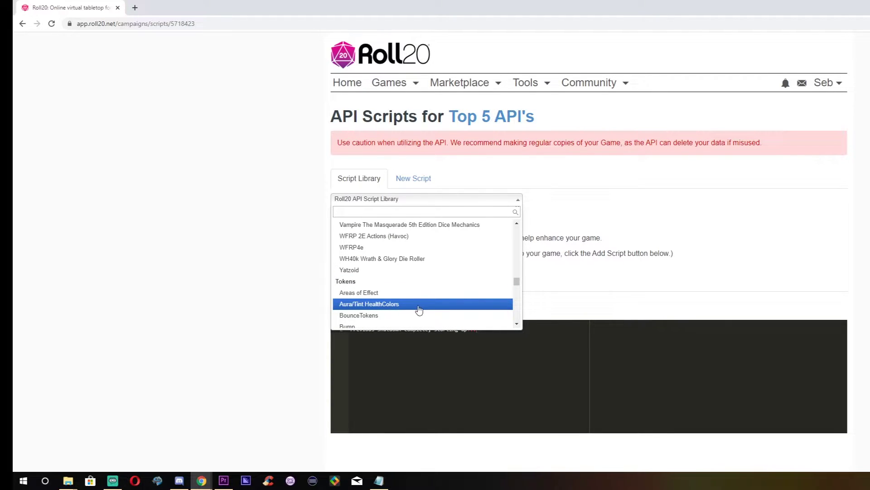
click(430, 307)
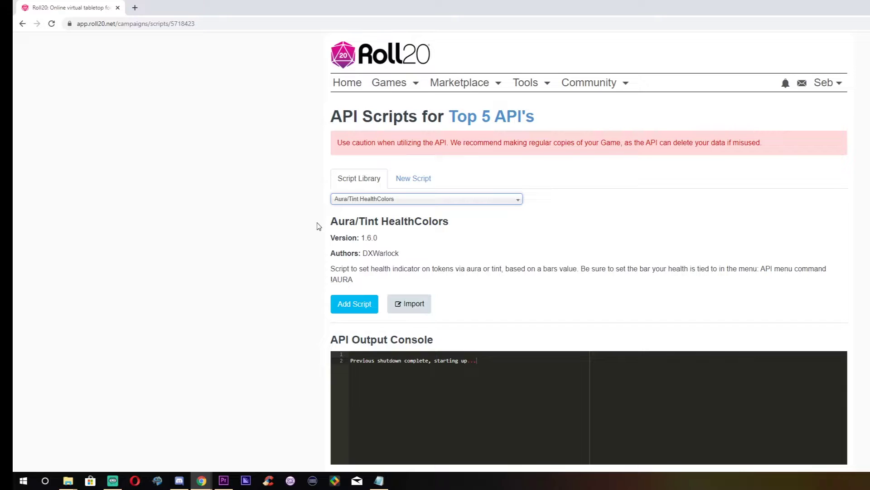
Add the Aura/Tint HealthColors script to the campaign, then select the left Bone Devil on the board
drag(331, 224, 451, 226)
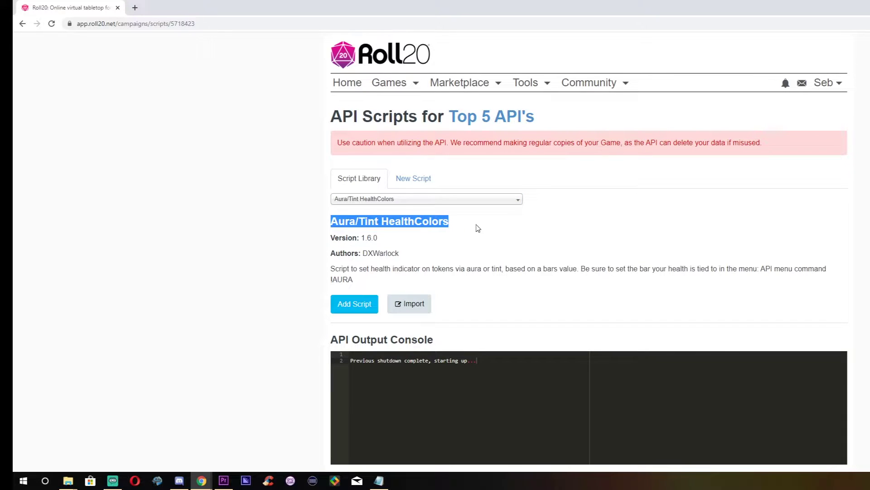
click(835, 235)
scroll(790, 246, down, 2)
click(354, 213)
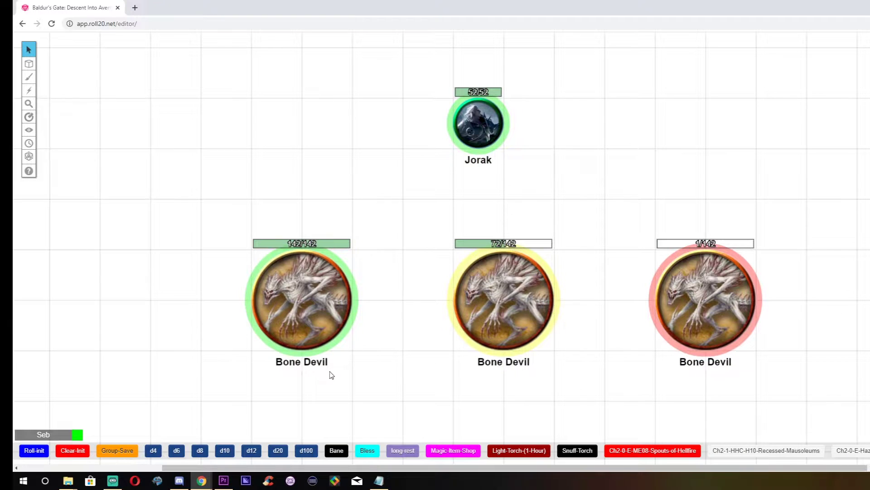
click(303, 308)
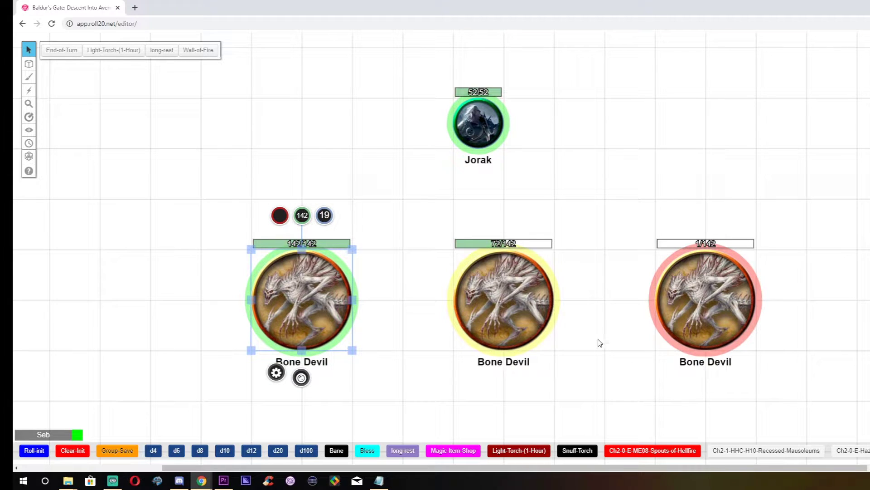
Select the right Bone Devil and heal it by +141 to its full 142 hit points
click(526, 315)
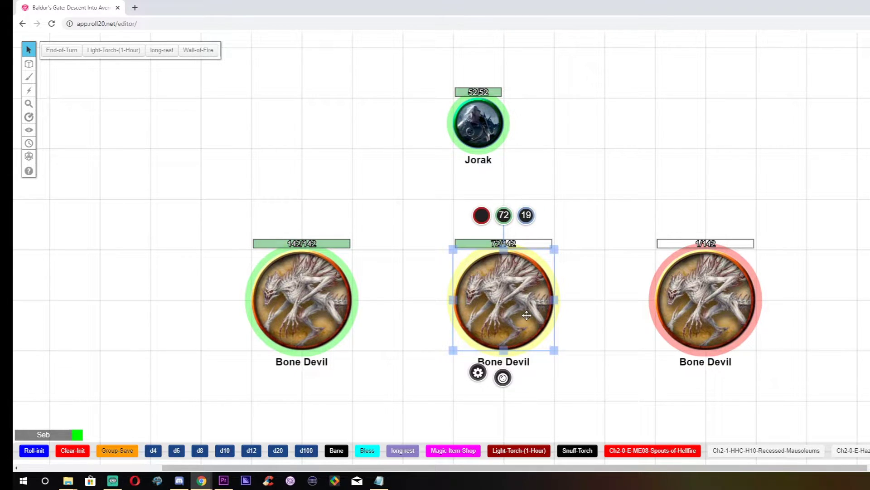
click(710, 321)
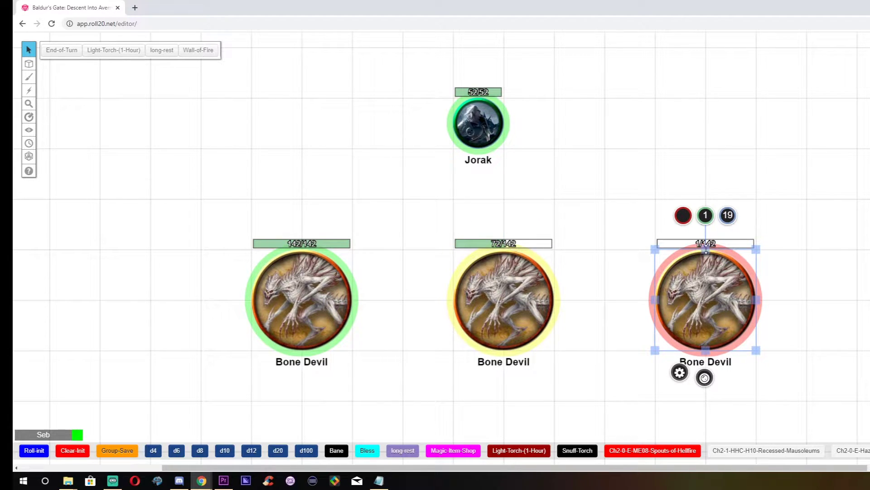
click(705, 216)
text(+141)
key(Return)
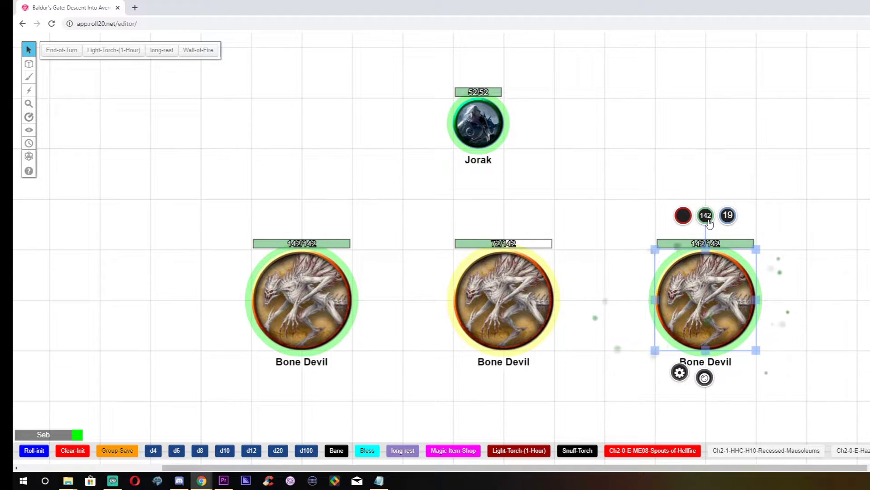
Push the Bone Devil to 152 HP, kill it with -999, then restore it with +999
click(708, 220)
text(-)
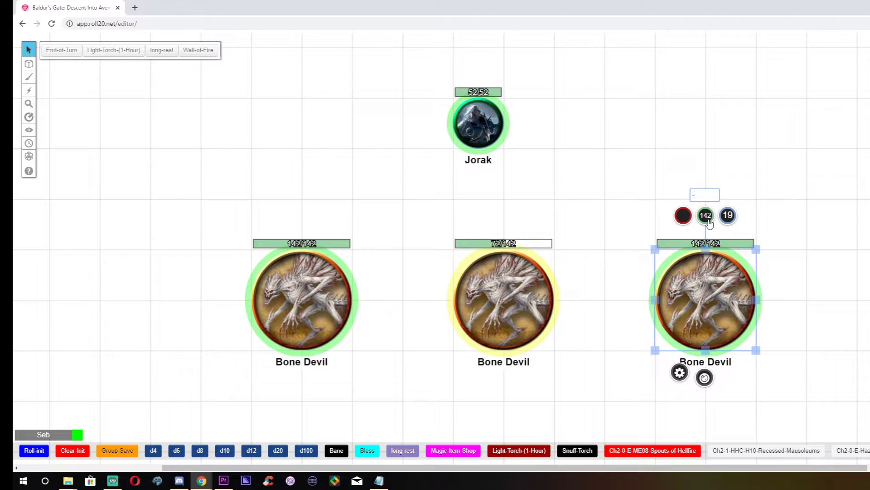
text(10)
key(Return)
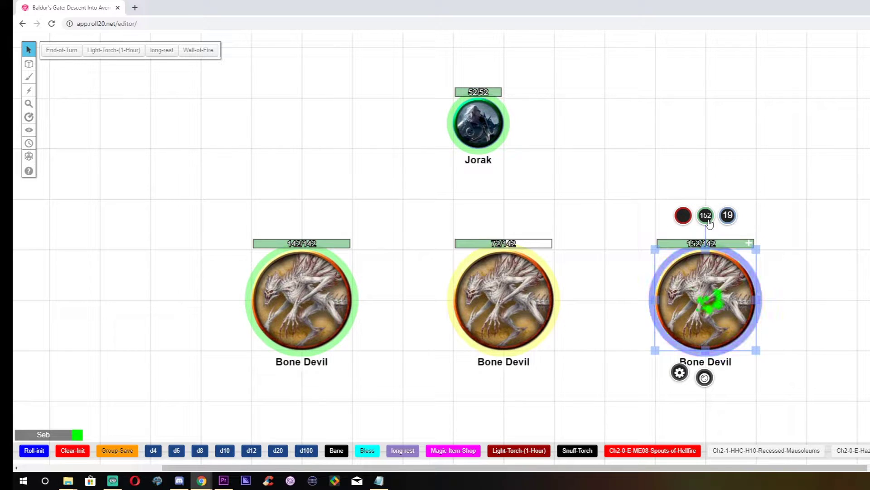
click(709, 223)
text(-999)
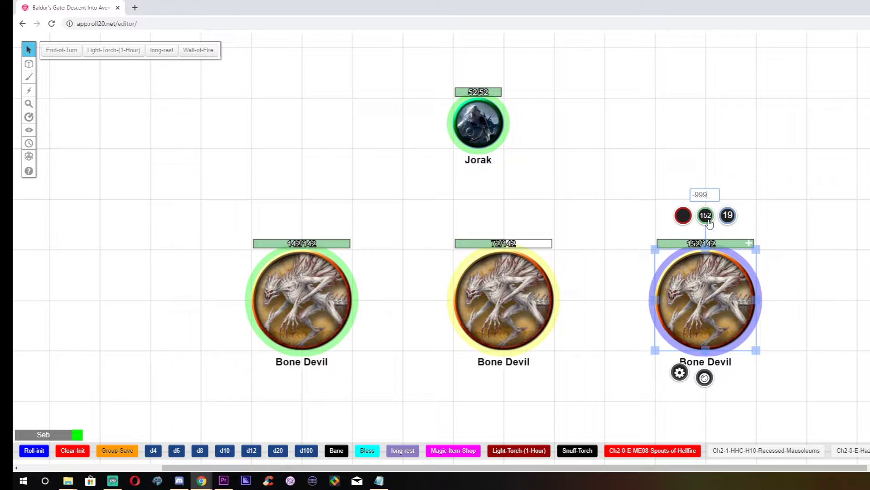
key(Return)
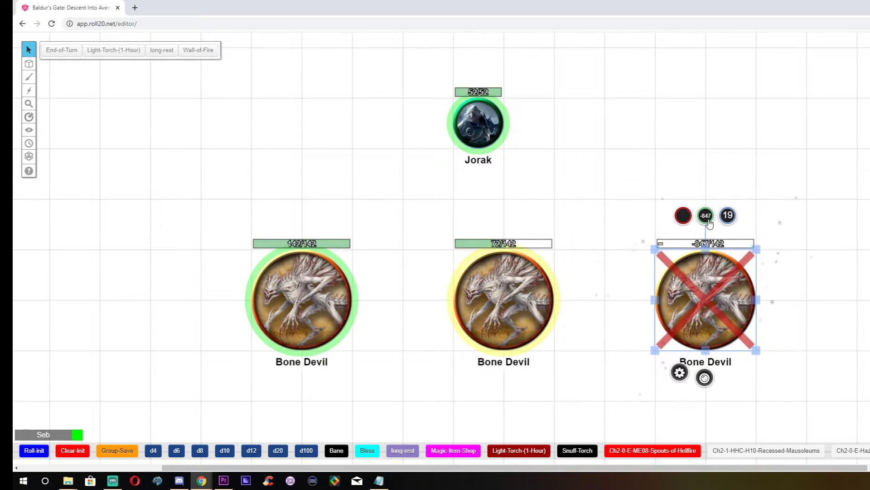
click(709, 224)
text(+999)
key(Return)
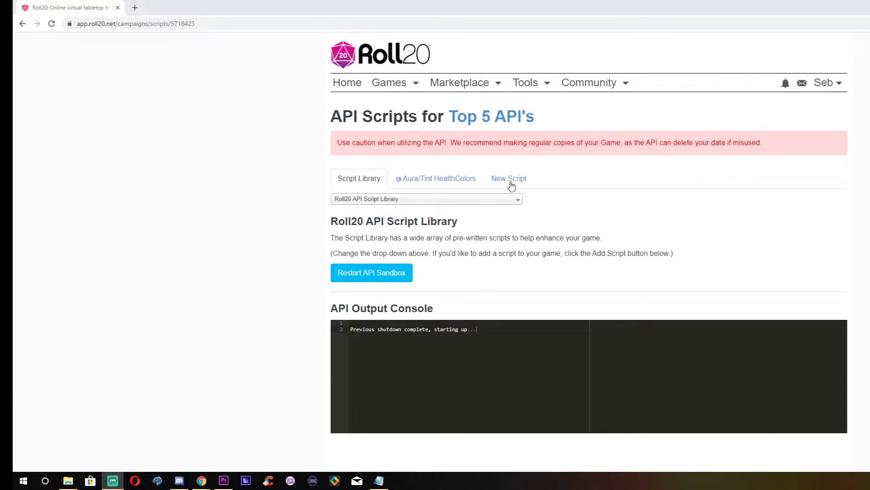
Create a new script named Turnmarker, paste in the TurnMarker code, and save it
click(513, 179)
click(449, 200)
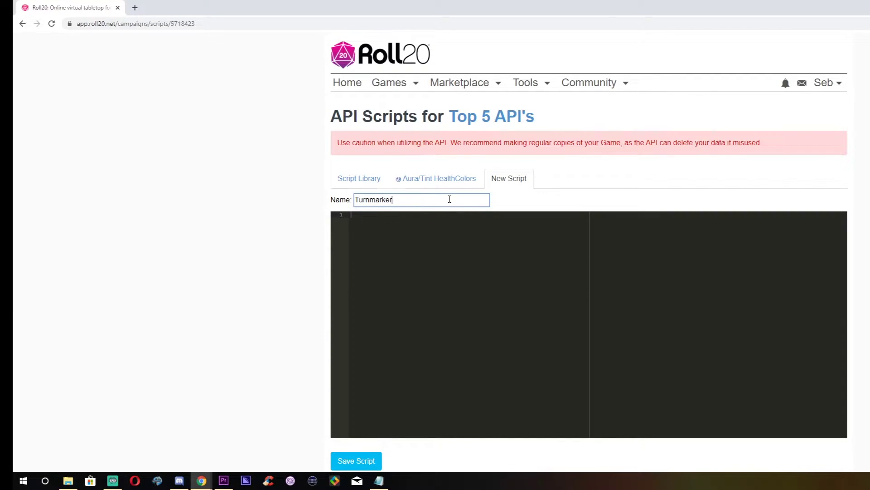
right_click(404, 273)
click(424, 349)
scroll(585, 324, up, 20)
scroll(845, 343, up, 20)
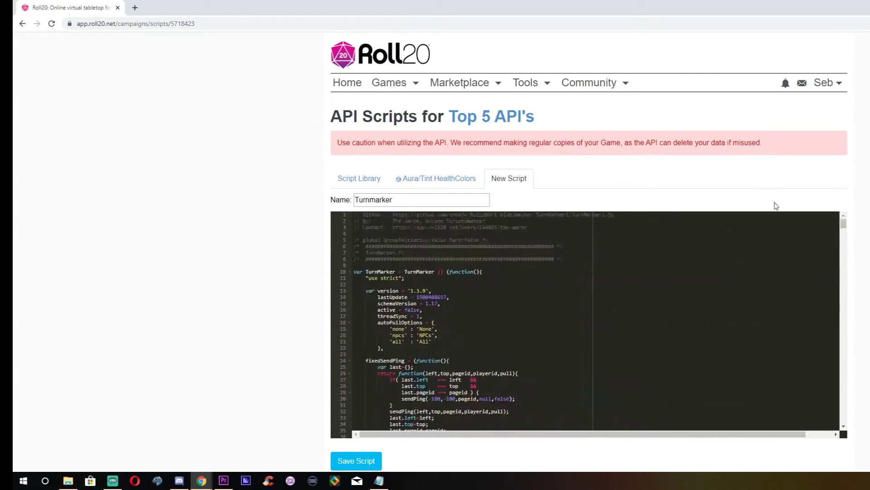
scroll(585, 324, down, 5)
click(356, 461)
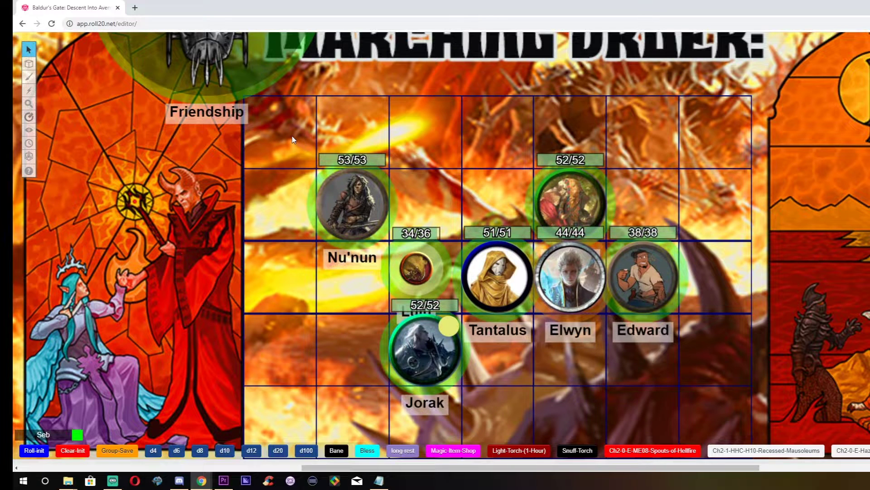
Roll initiative for all the party tokens and select Jorak's token
drag(292, 136, 736, 387)
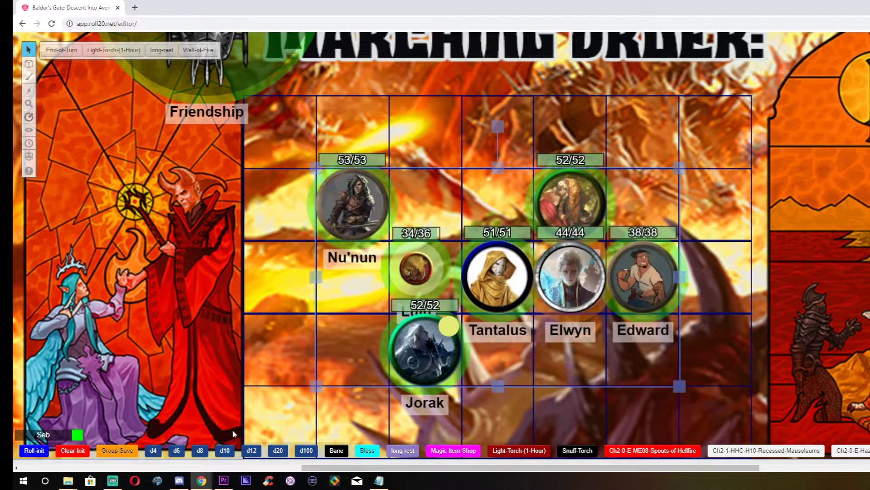
click(33, 450)
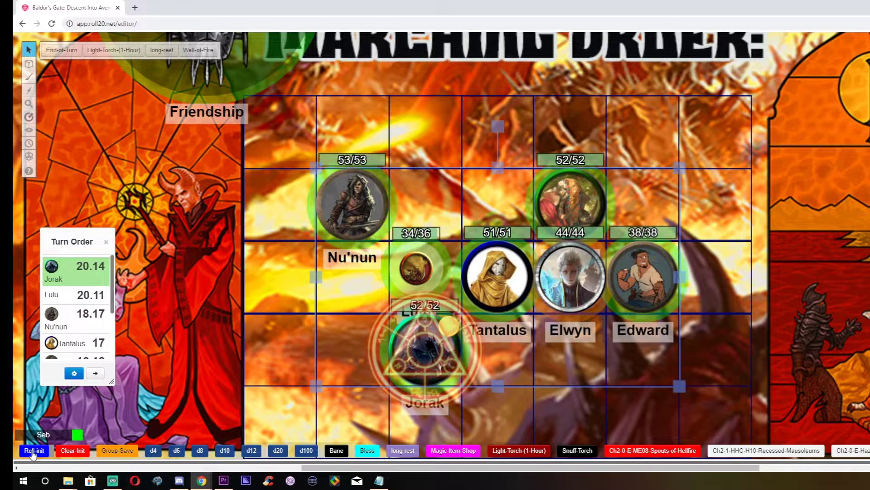
click(462, 394)
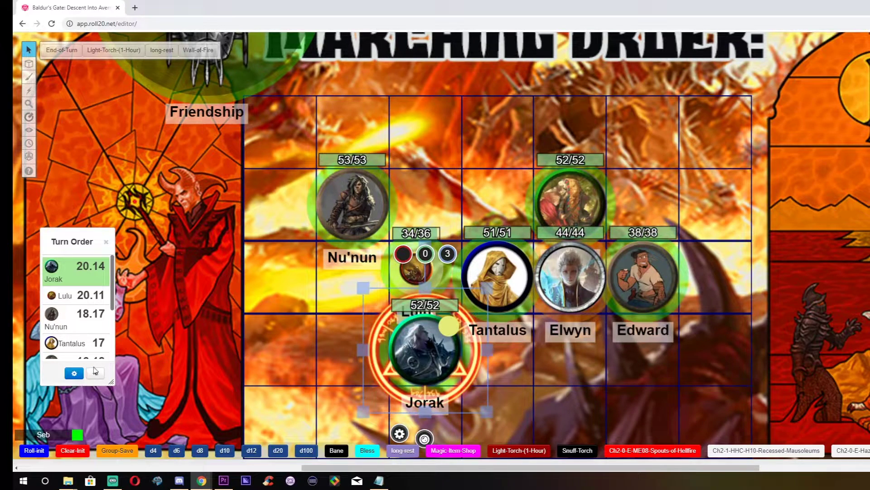
Advance the turn order through Lulu, Nu'nun, Tantalus and Edward, and once more
click(95, 373)
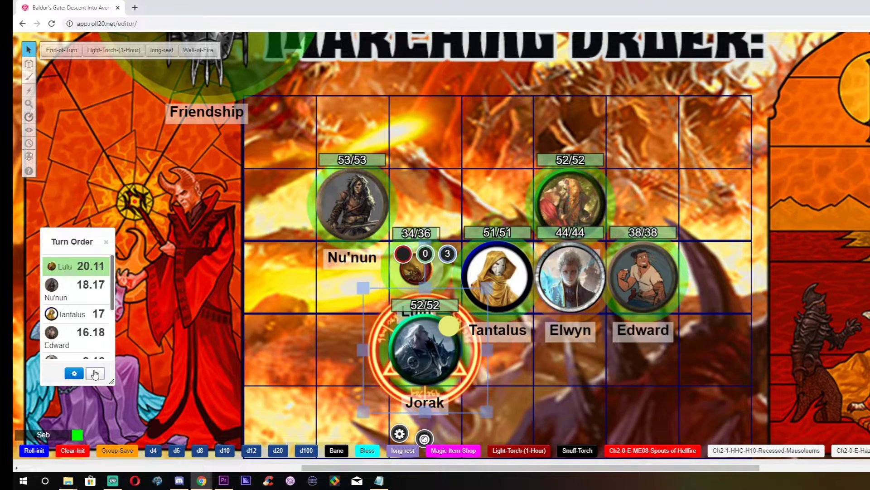
click(96, 373)
click(95, 373)
click(95, 373)
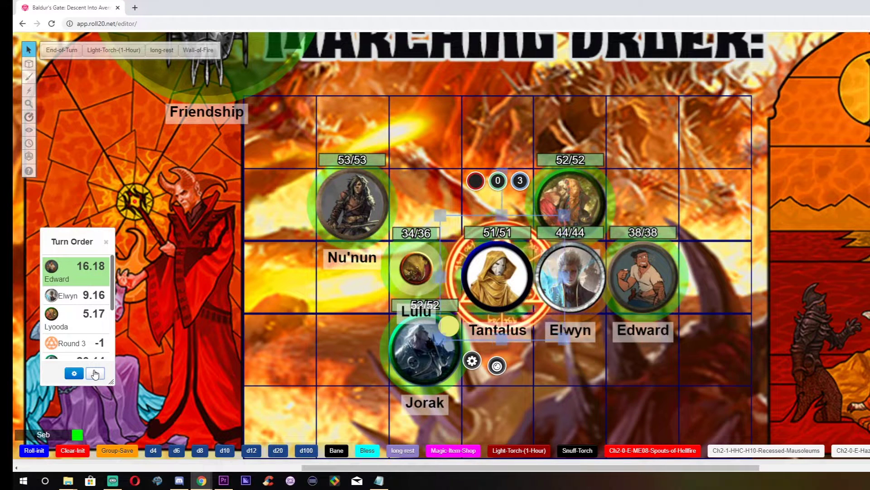
click(95, 373)
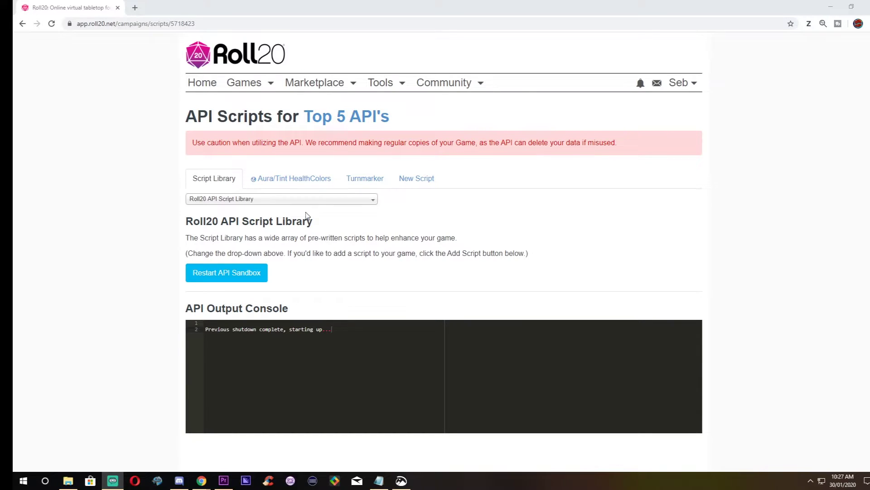
Choose the StatusInfo script from the Script Library dropdown
click(311, 201)
scroll(284, 268, down, 3)
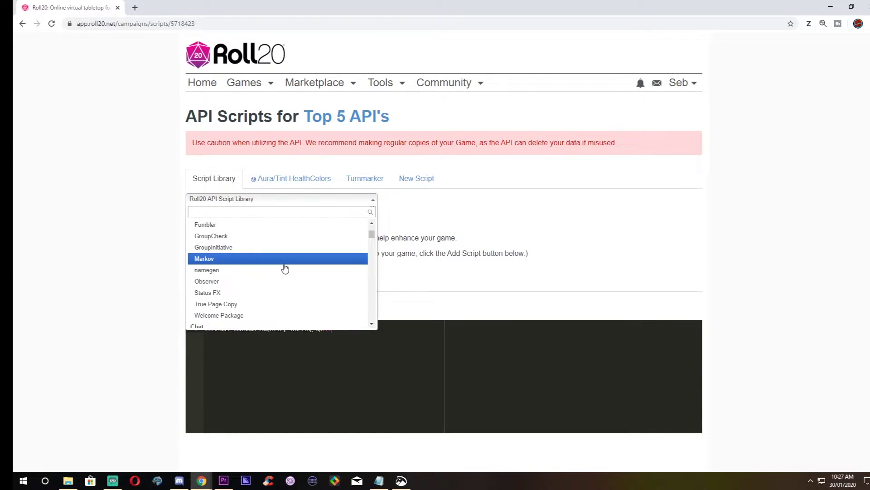
scroll(254, 299, down, 10)
scroll(261, 297, down, 15)
scroll(260, 297, down, 15)
scroll(260, 297, up, 2)
scroll(260, 297, down, 15)
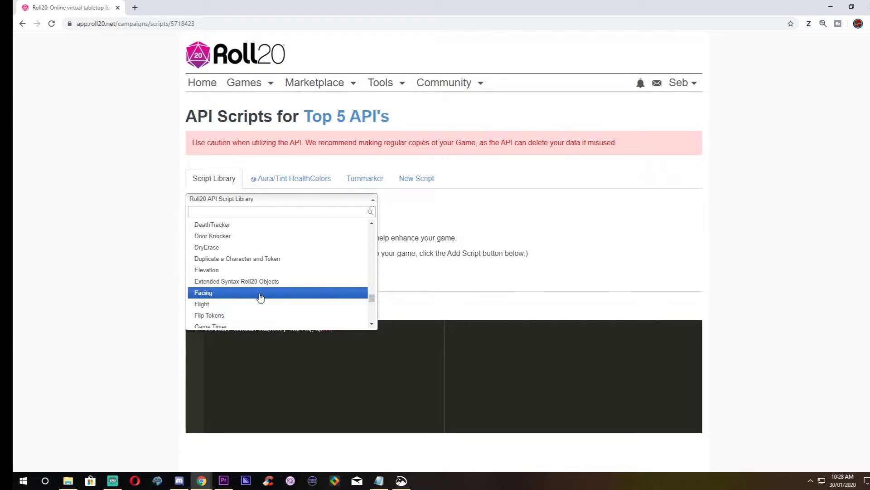
scroll(261, 297, down, 3)
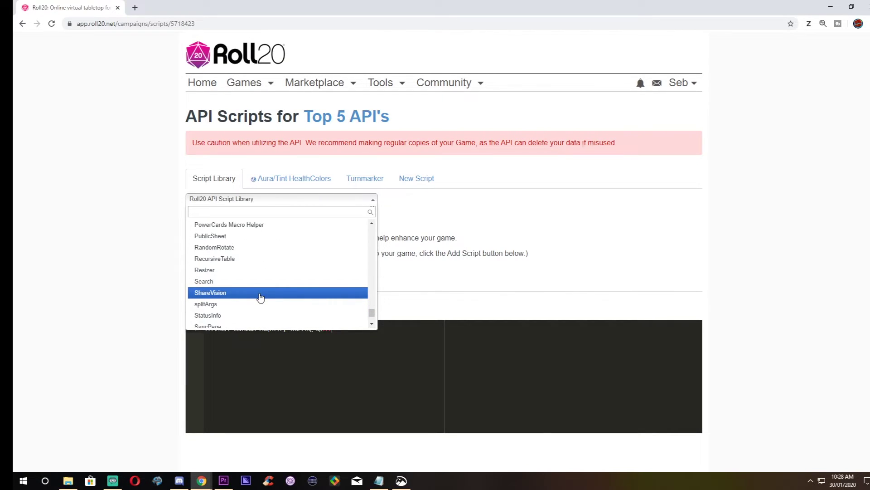
click(249, 314)
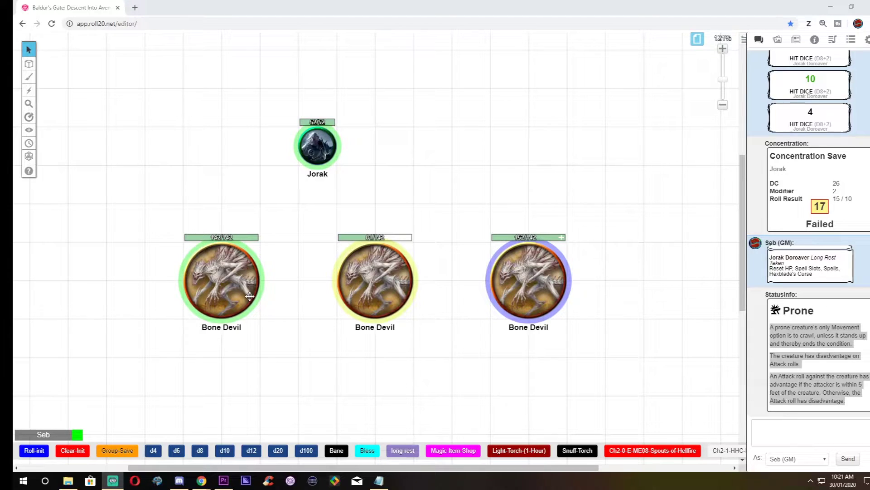
Mark the left Bone Devil as Prone and highlight the Prone description in chat
click(225, 288)
mouse_move(222, 347)
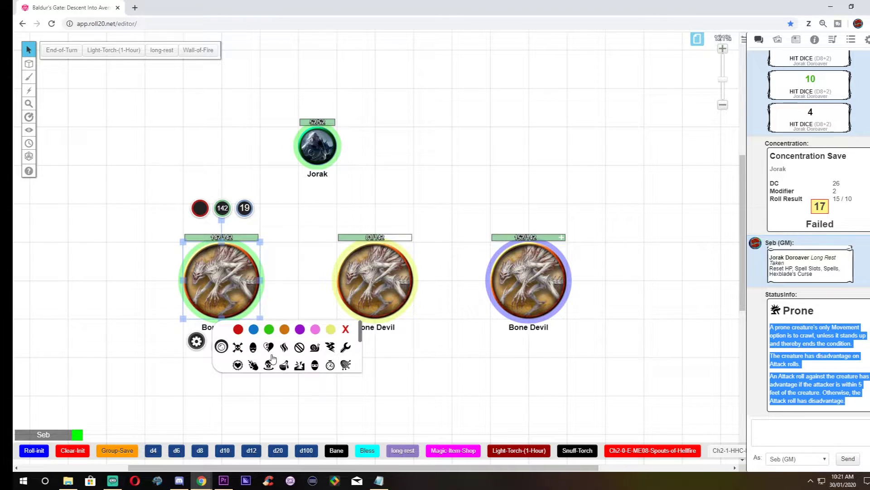
scroll(272, 358, down, 2)
click(269, 355)
click(471, 398)
mouse_move(783, 310)
mouse_down()
mouse_move(812, 311)
mouse_move(771, 327)
mouse_move(797, 336)
mouse_move(852, 413)
mouse_up()
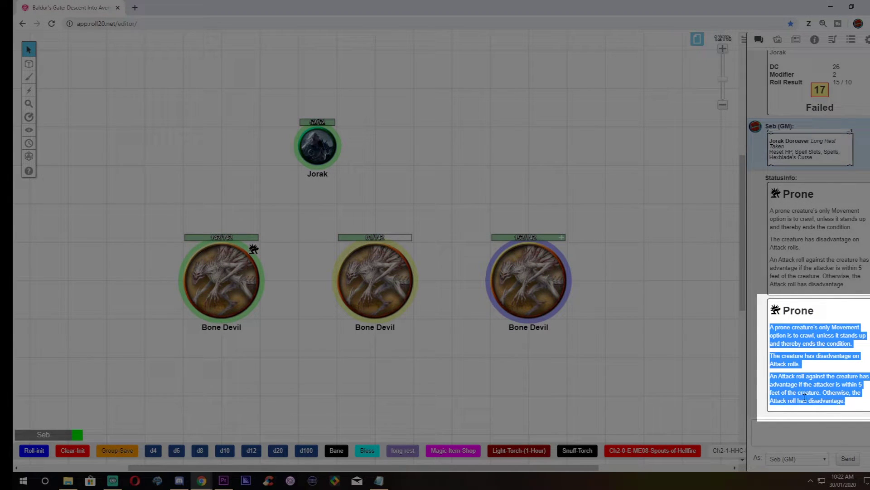
Swap the Prone marker for Blinded, review the Blinded chat card, then remove Blinded
click(195, 277)
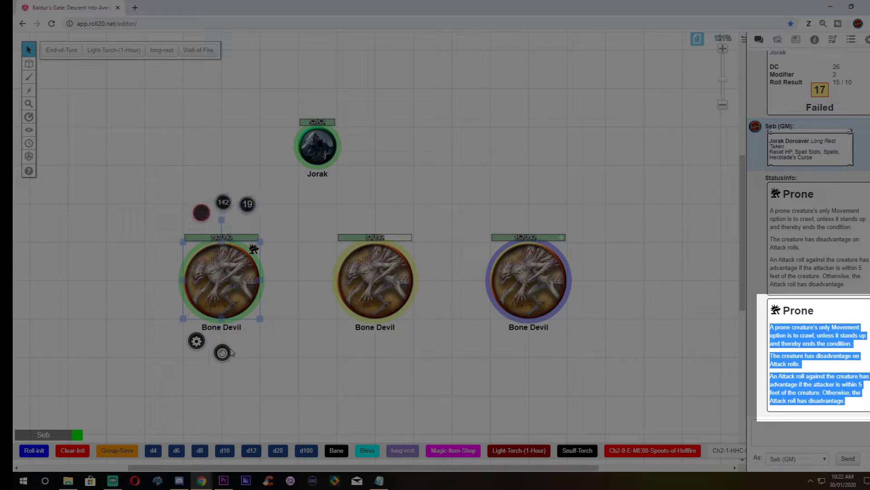
scroll(276, 362, down, 2)
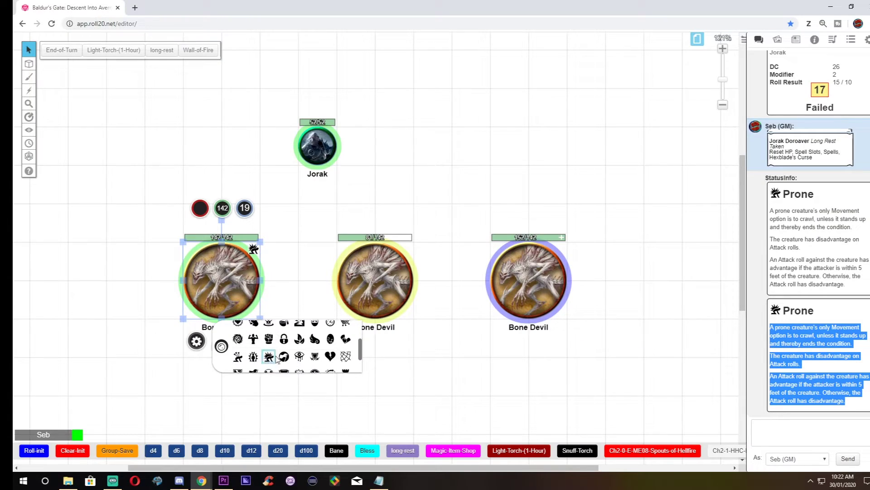
click(269, 355)
click(299, 355)
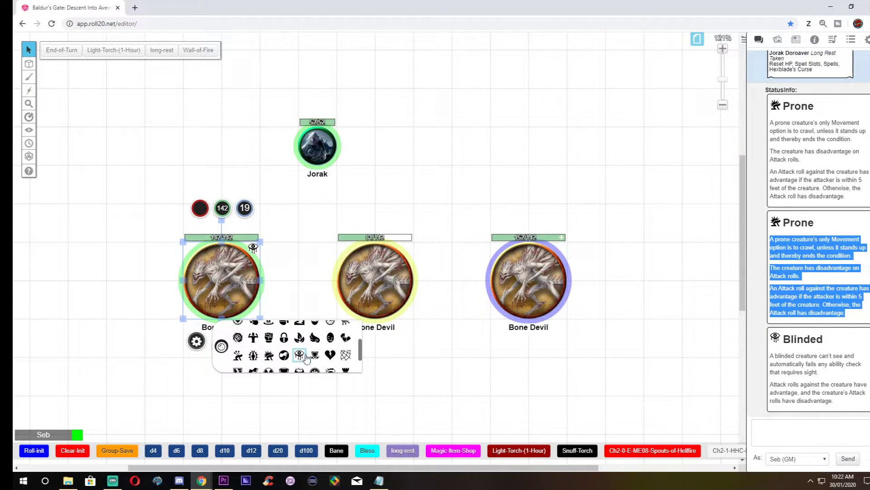
click(777, 355)
drag(772, 356, 772, 388)
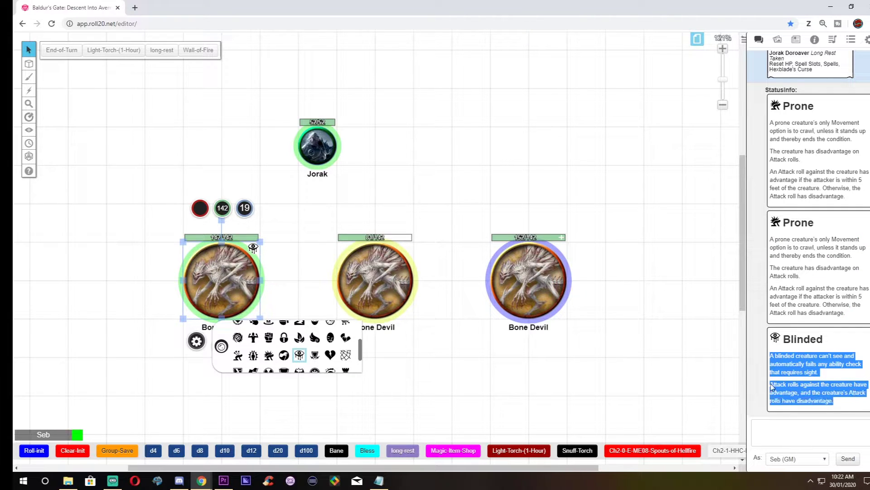
click(299, 355)
click(294, 267)
click(763, 407)
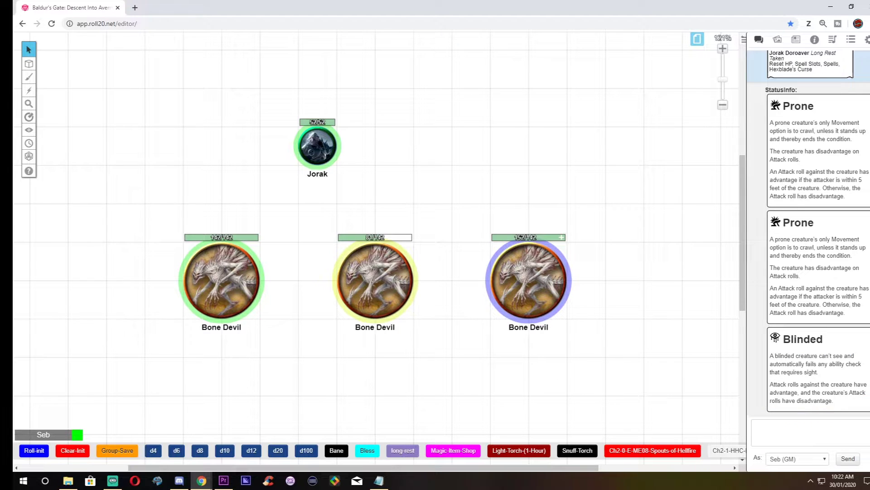
Give the left Bone Devil Unconscious, Stunned, lightning, Hidden and Charmed status markers
click(249, 312)
click(222, 348)
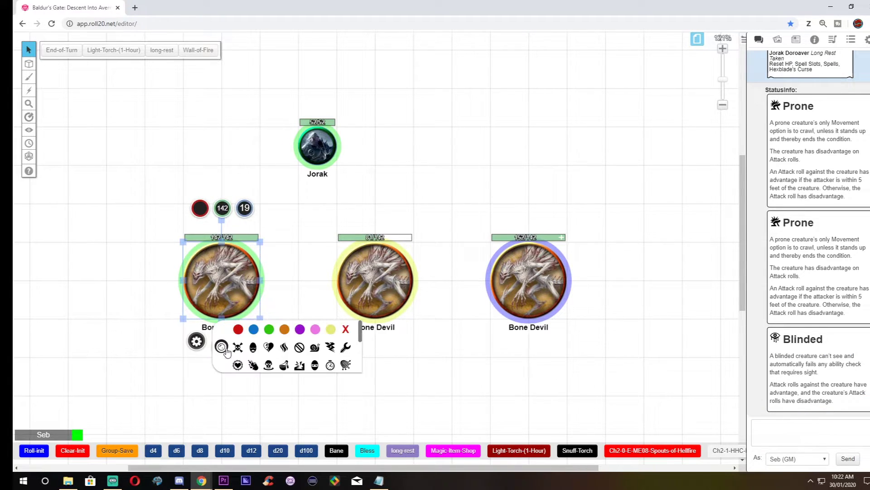
click(253, 347)
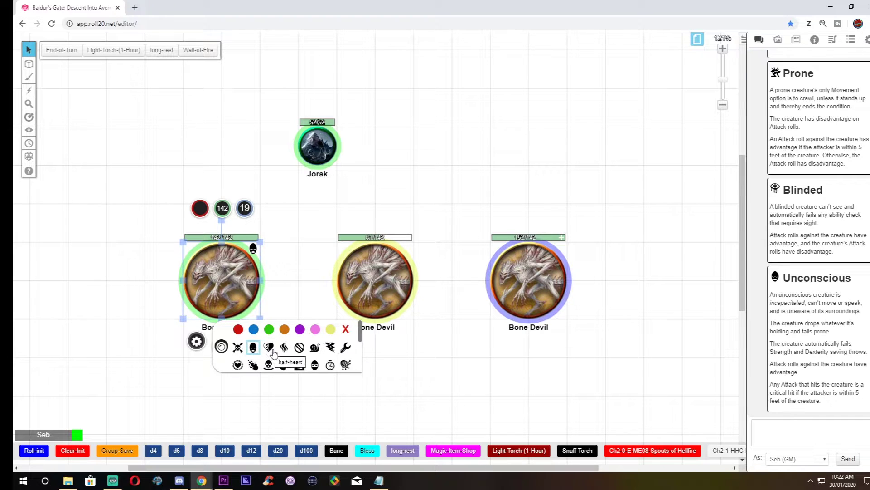
click(284, 349)
click(330, 348)
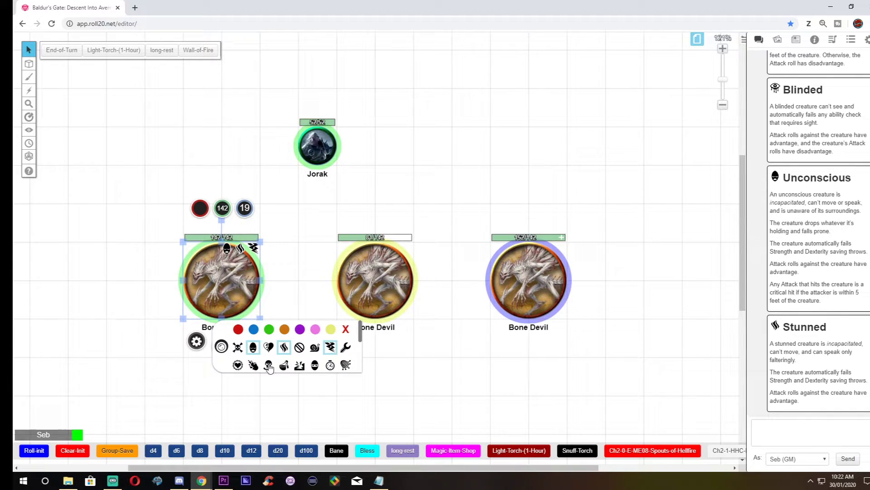
click(253, 365)
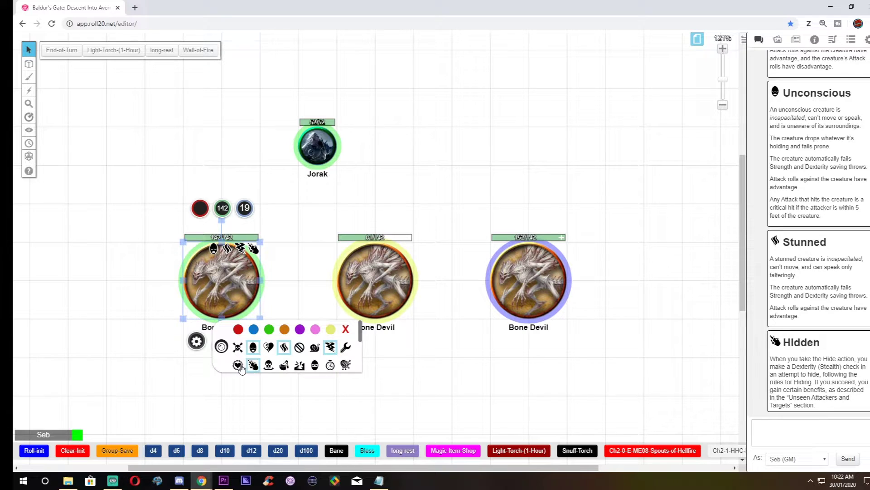
click(238, 365)
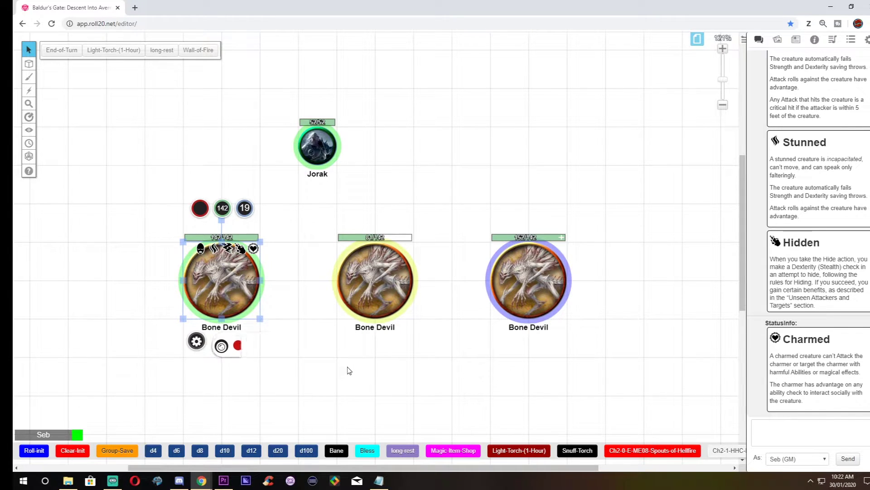
click(340, 370)
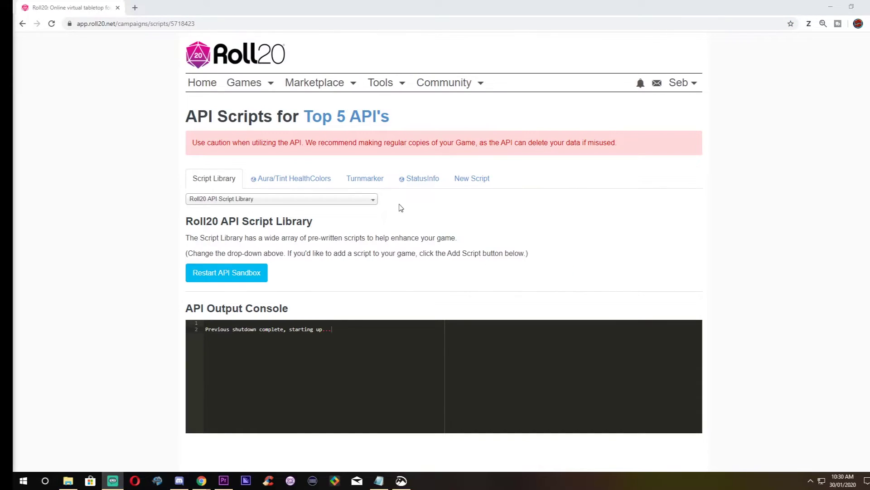
Create a new script named HD Tracker, paste in the hit-dice tracking code, and save it
click(479, 179)
click(299, 200)
key(ctrl+a)
text(H)
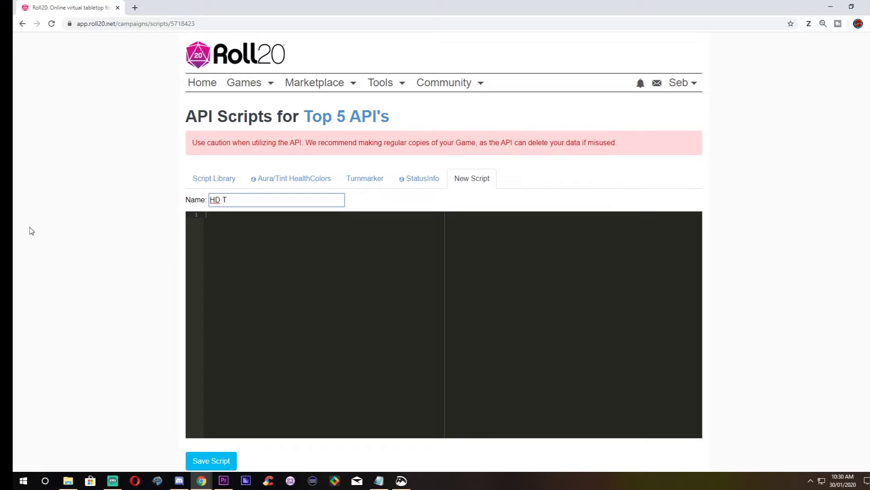
click(274, 239)
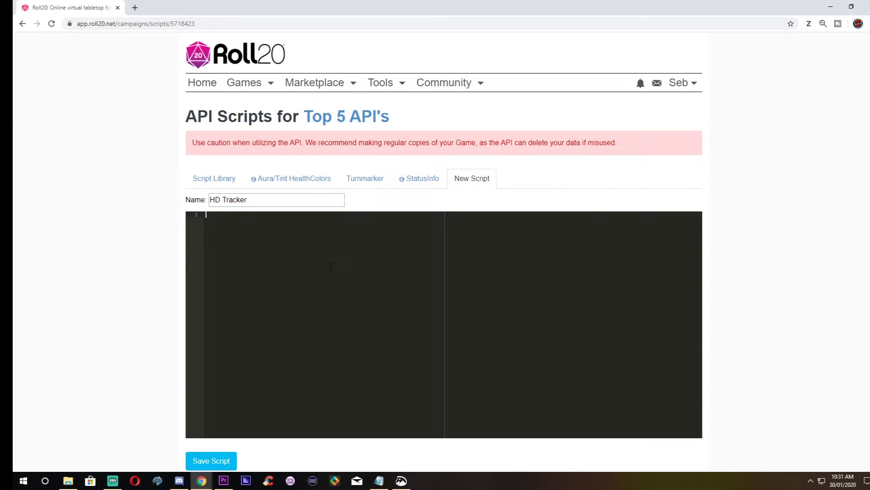
right_click(331, 264)
click(351, 337)
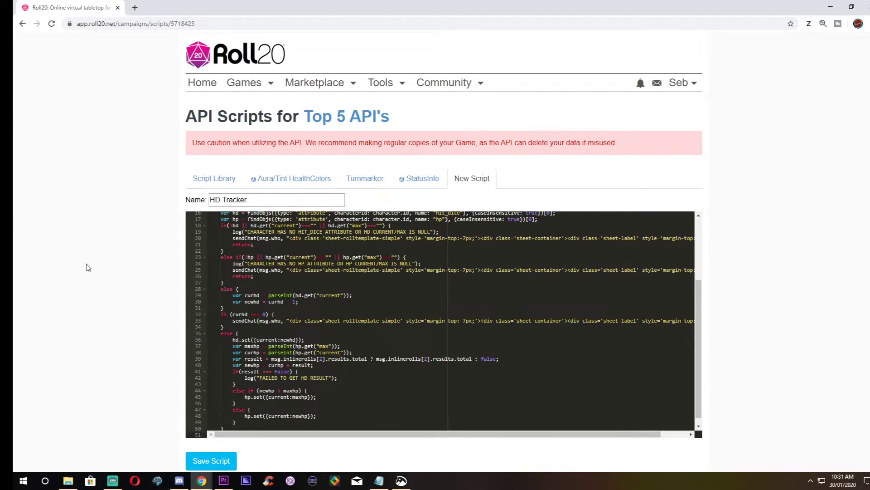
scroll(507, 344, up, 3)
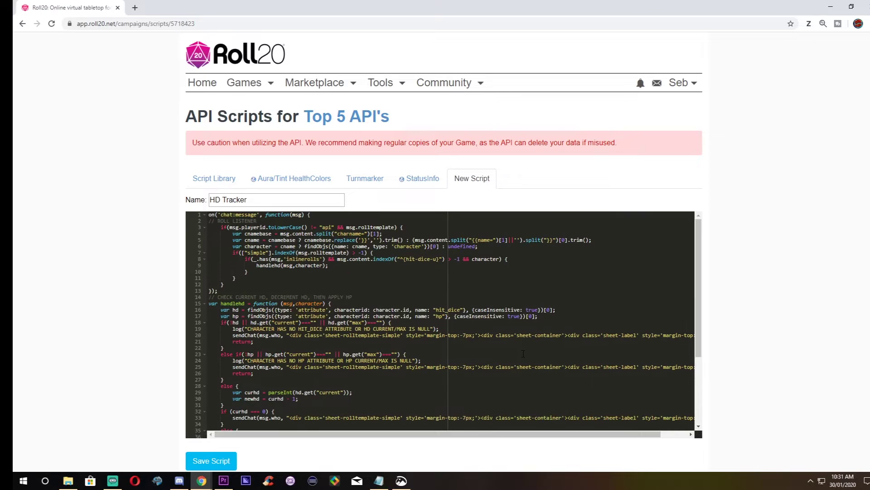
click(204, 459)
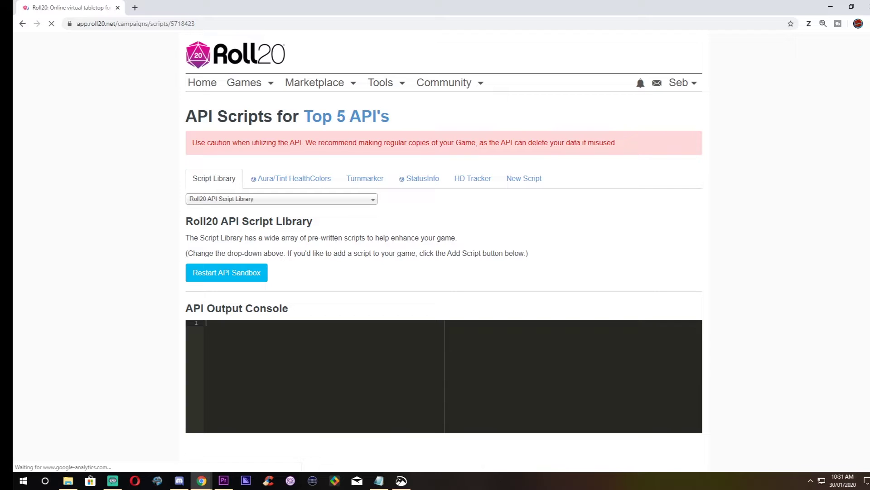
mouse_move(640, 214)
mouse_down()
mouse_move(651, 189)
mouse_move(742, 159)
mouse_move(766, 221)
mouse_up()
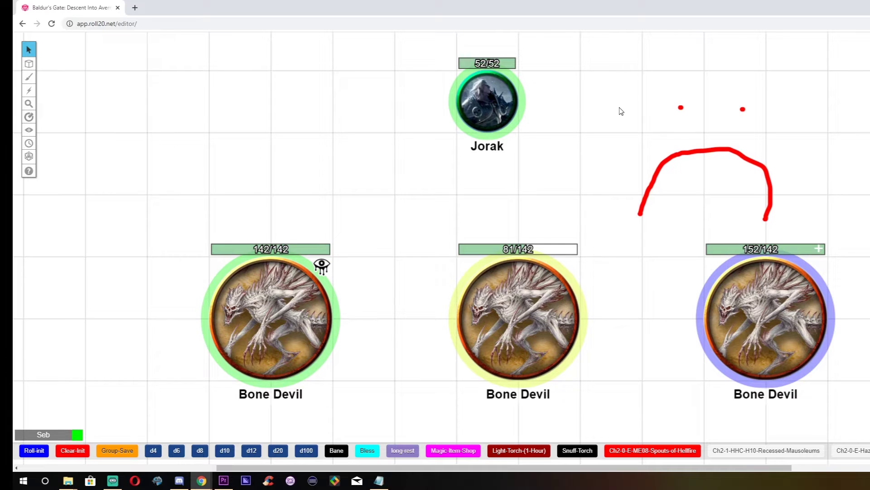
scroll(621, 111, up, 1)
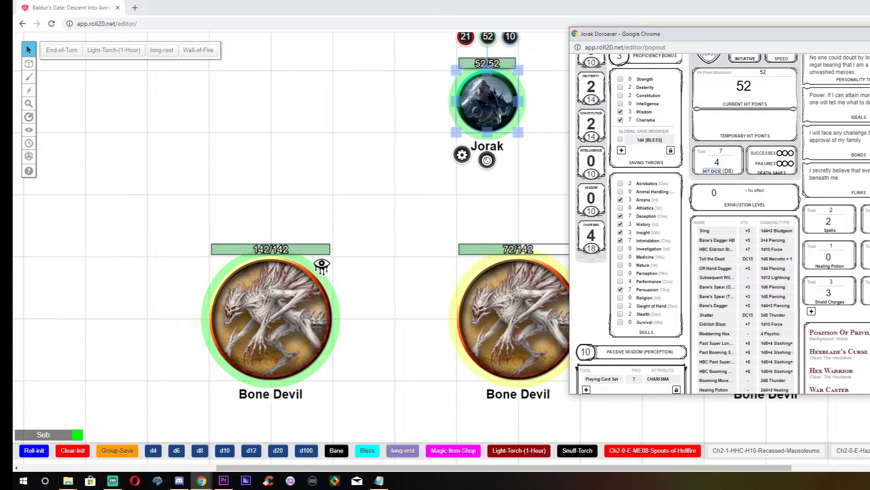
key(alt+Tab)
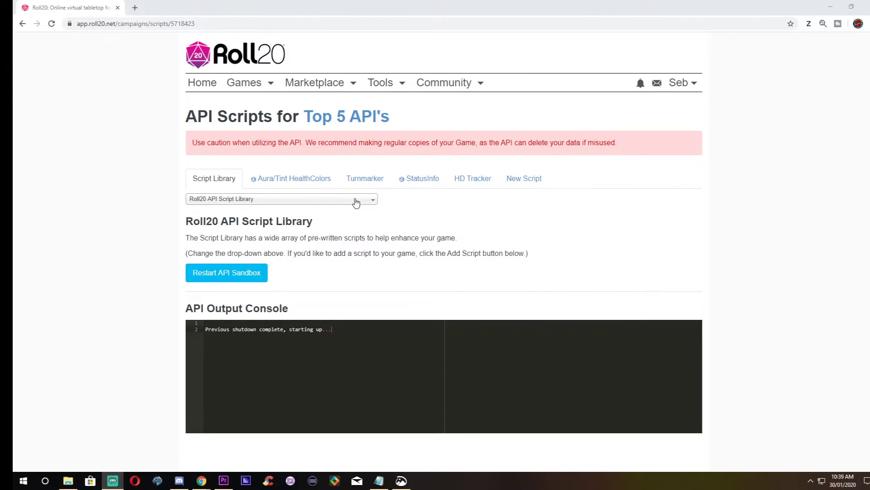
Pick ChatSetAttr from the Script Library dropdown and add it to the campaign's scripts
click(356, 200)
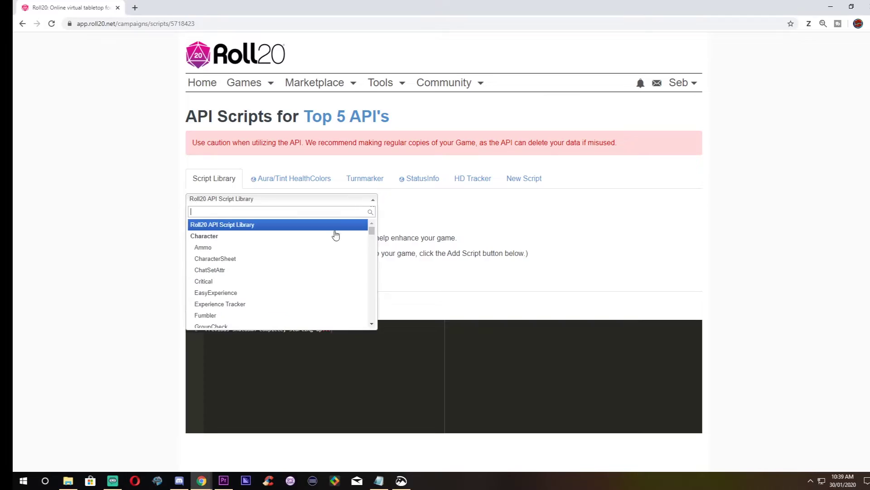
click(223, 271)
scroll(188, 268, down, 20)
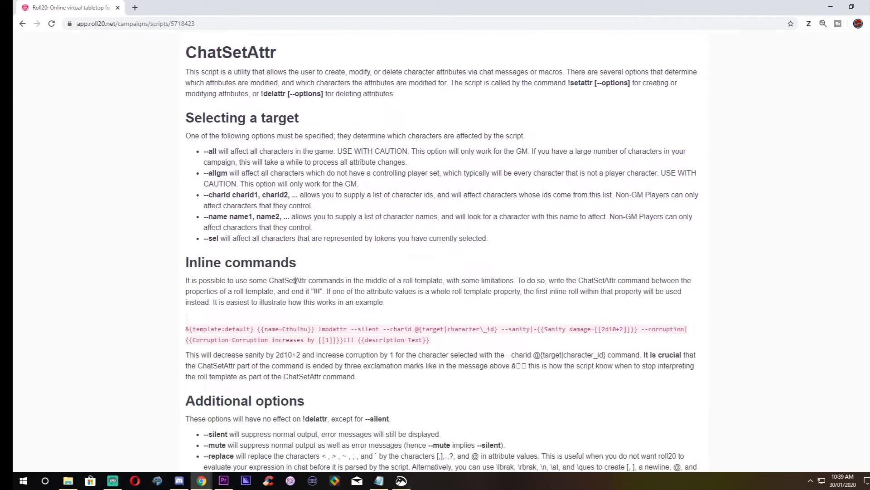
scroll(274, 321, down, 10)
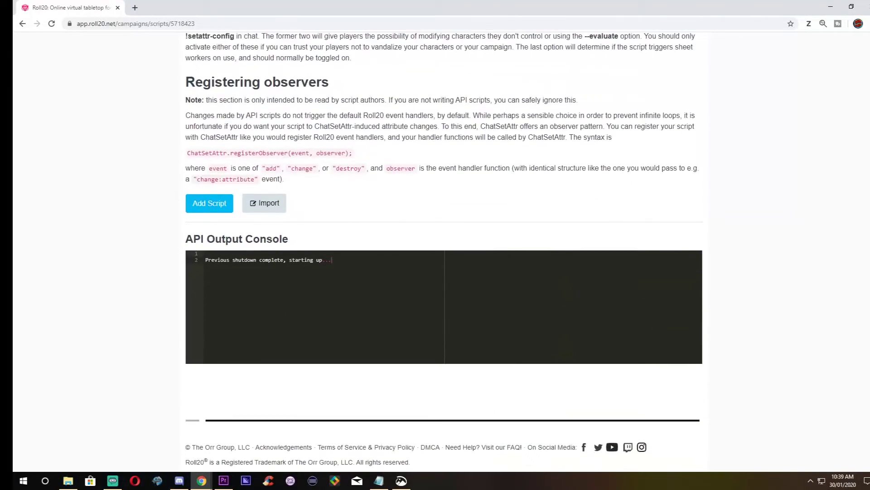
click(221, 209)
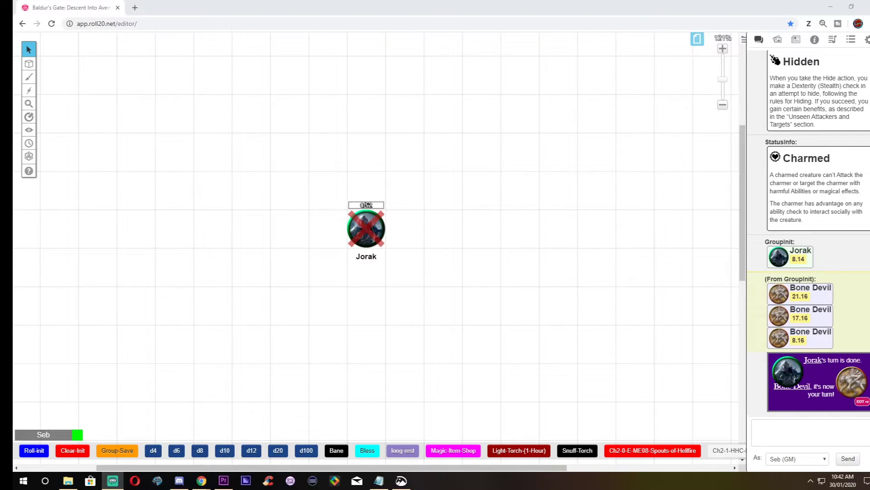
Give Jorak a long rest, restoring his HP to 52/52, and check the Long Rest Taken message
click(365, 225)
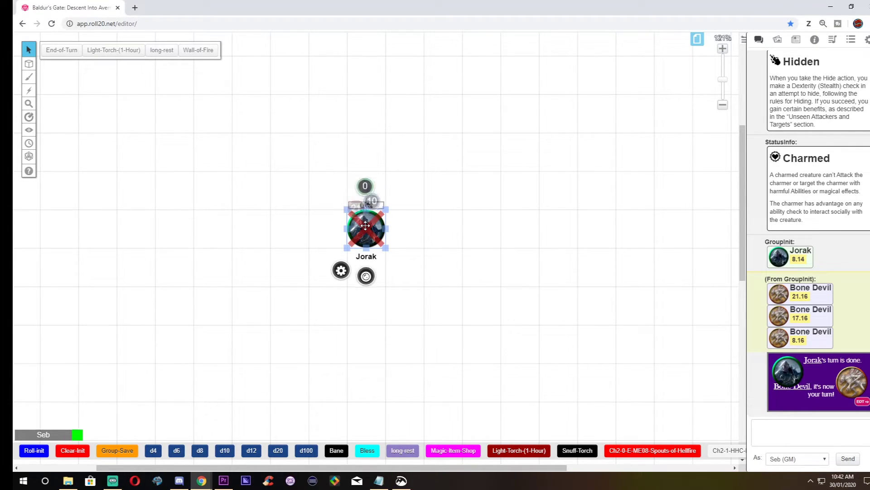
click(406, 452)
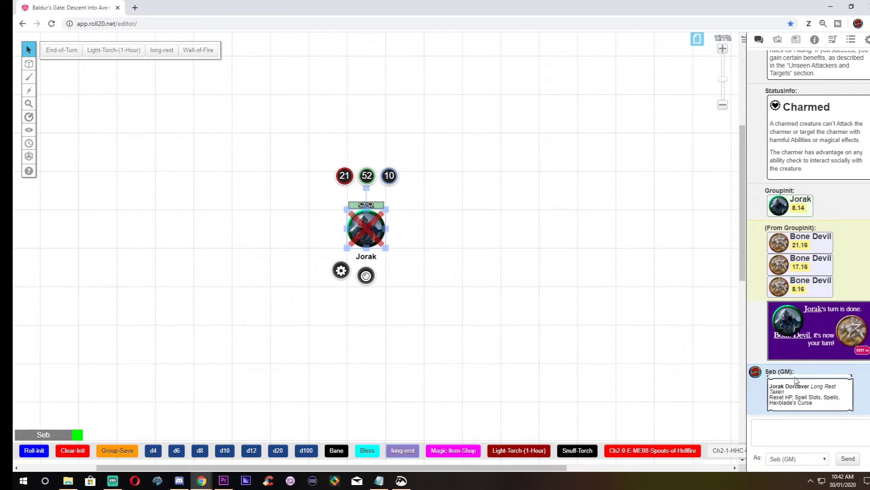
drag(770, 386, 831, 415)
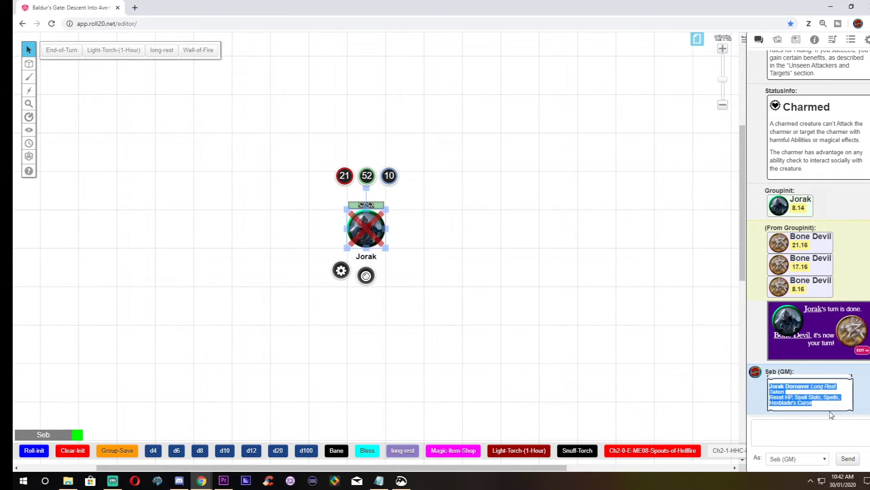
click(575, 347)
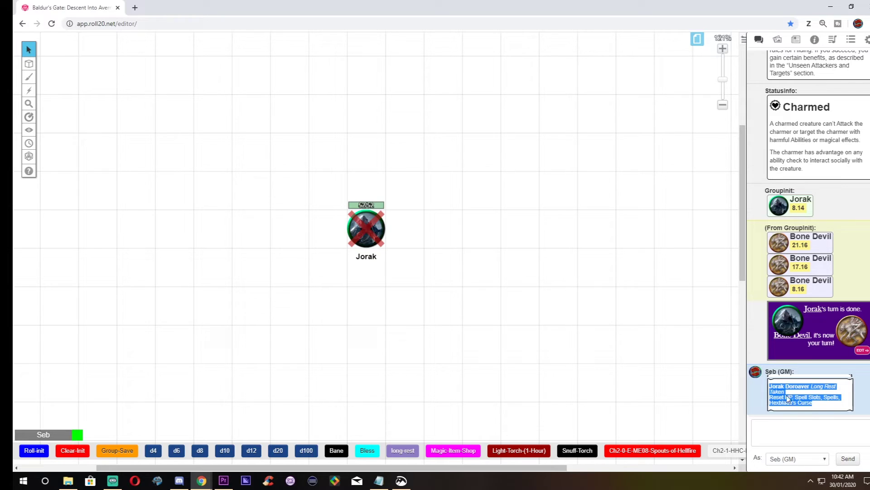
click(824, 405)
Open the long-rest macro from the Collection tab in the Edit Macro dialog
click(852, 40)
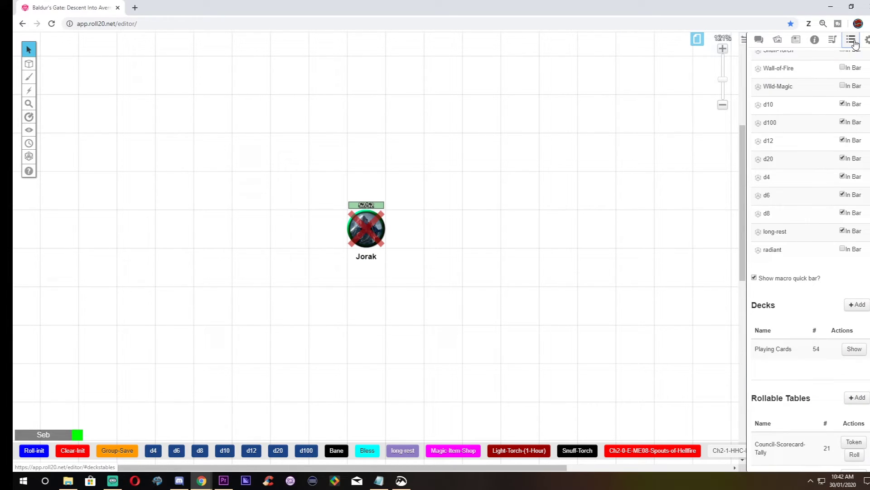
click(790, 236)
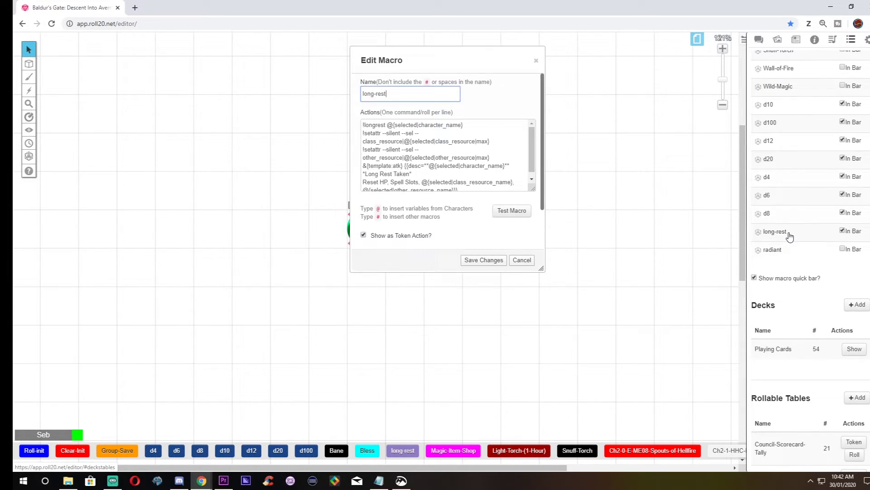
scroll(445, 141, down, 1)
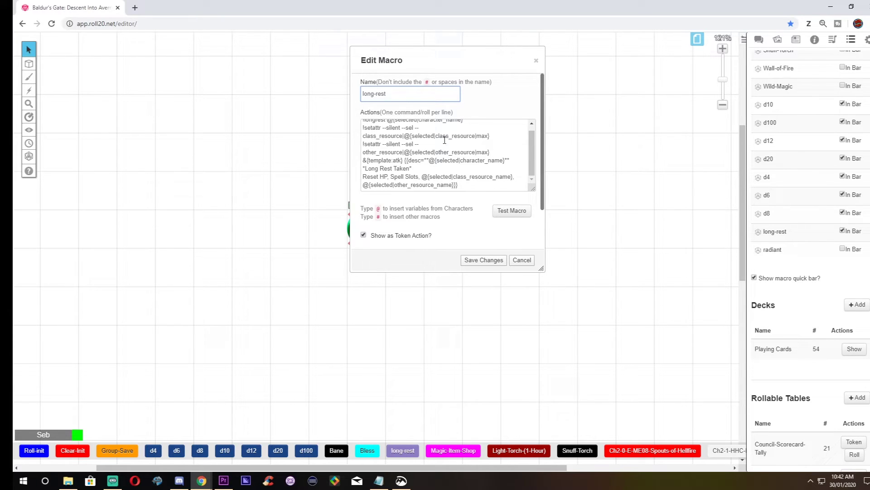